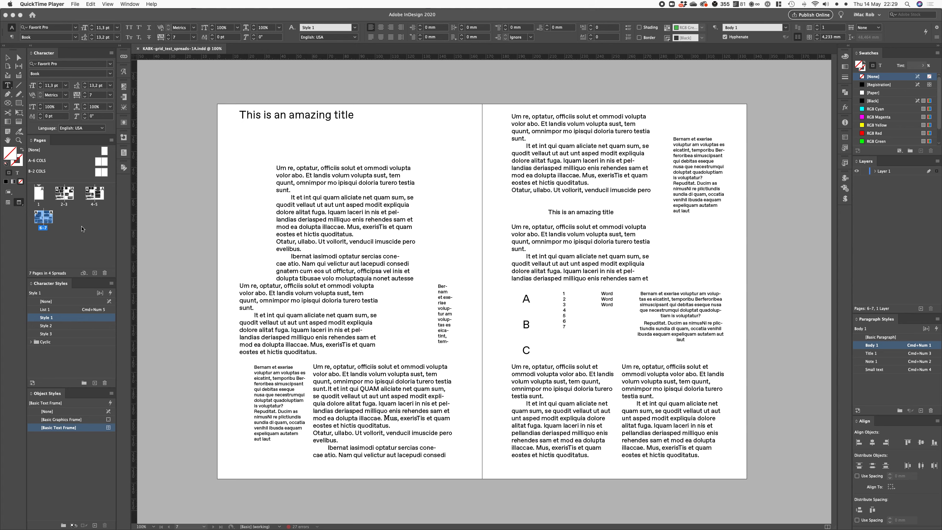
Open the B-2 COLS master spread and display its column guides and baseline grid, leaving the document grid hidden.
double_click(41, 172)
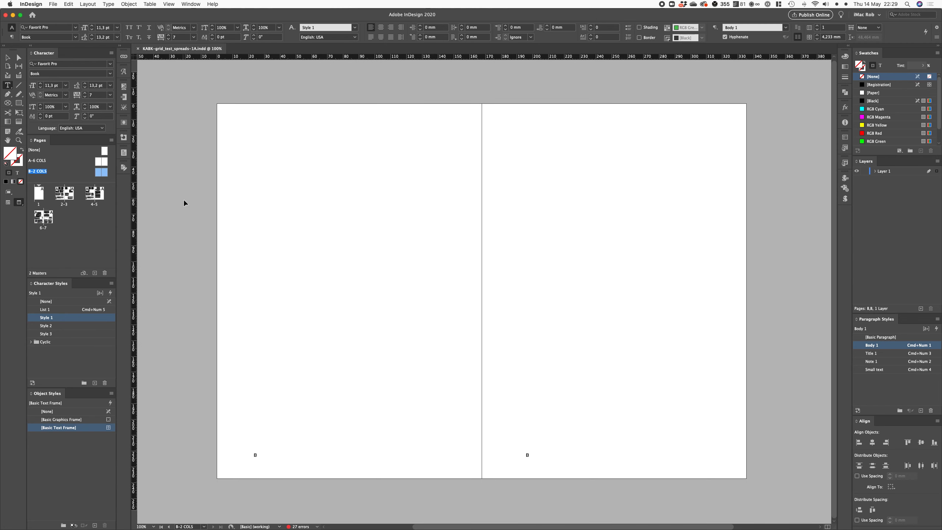
drag(374, 238, 375, 238)
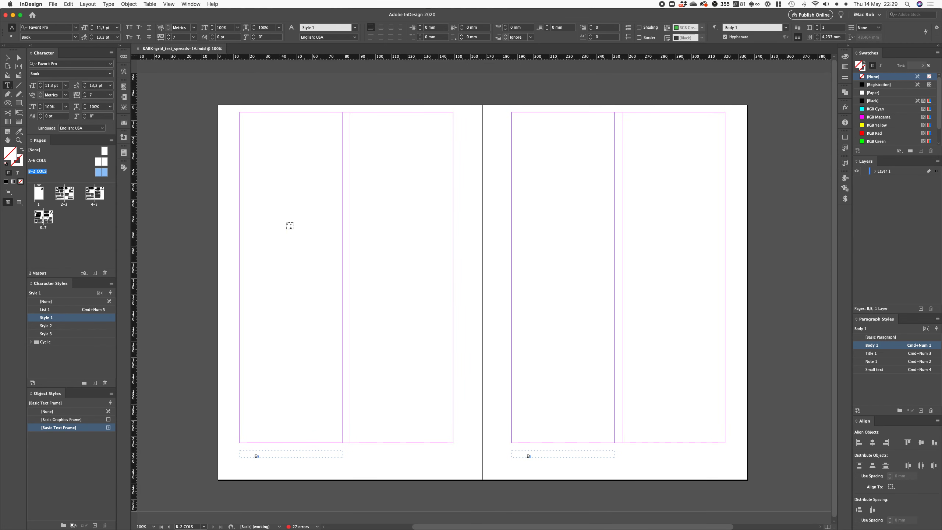
key(super+apostrophe)
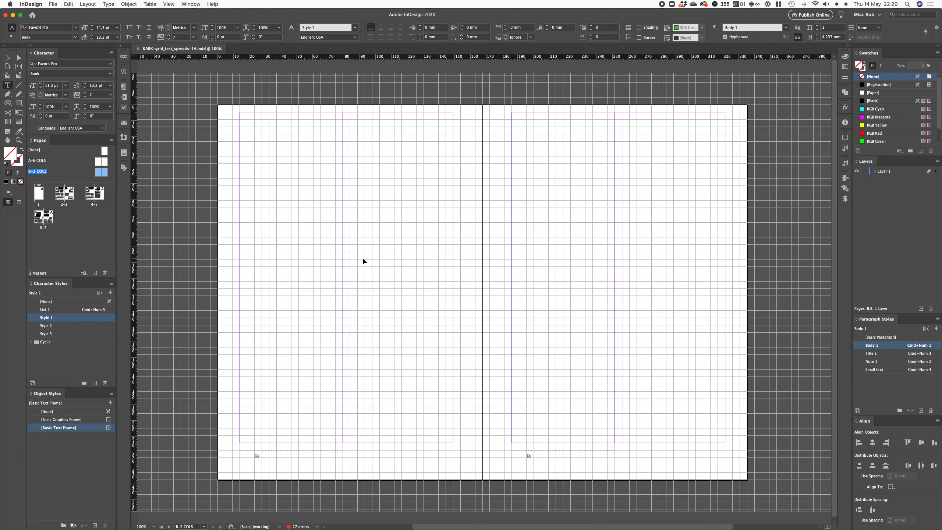
key(alt+super+apostrophe)
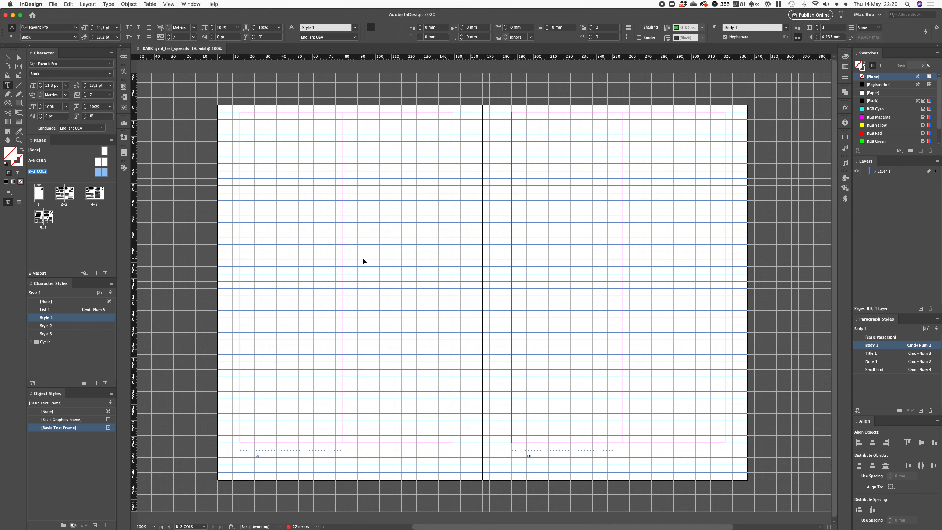
key(super+apostrophe)
key(super+apostrophe)
key(super+apostrophe)
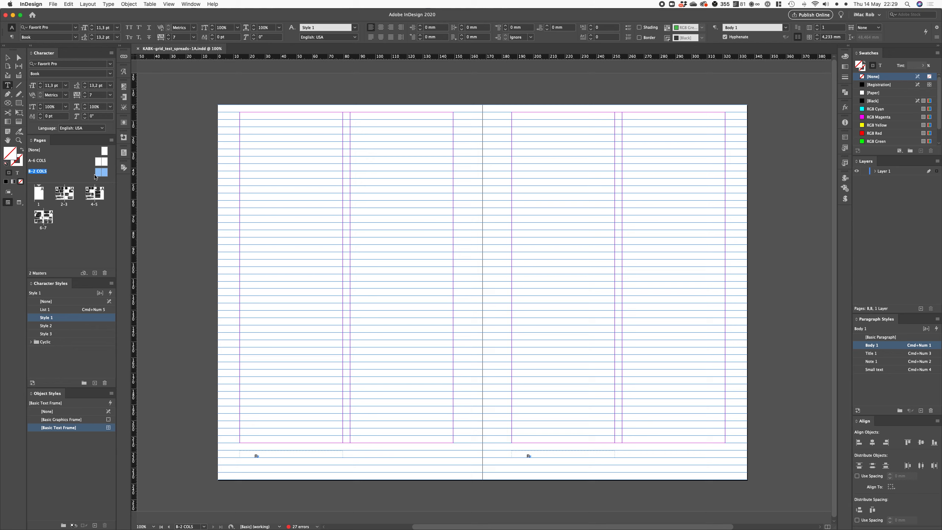
Add a two-page spread based on the B-2 COLS master after pages 6–7 and compare it with page 1.
drag(102, 174, 76, 228)
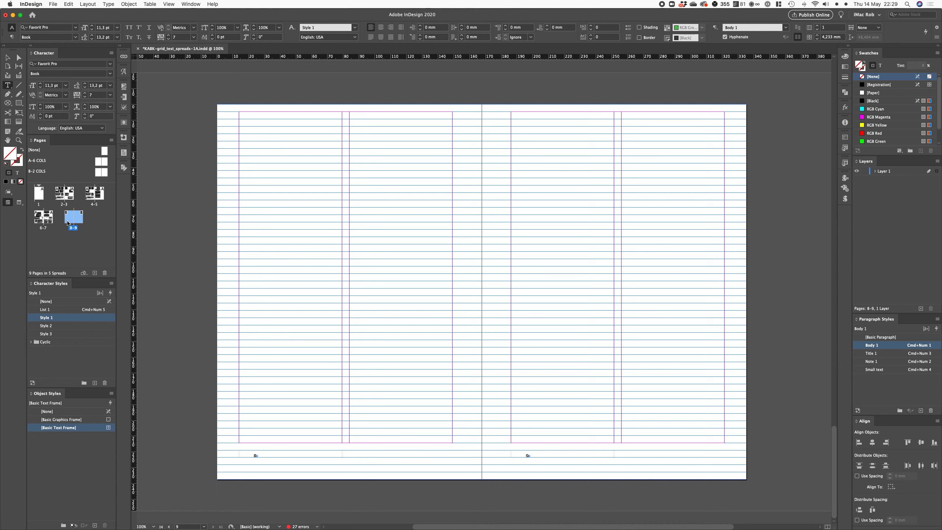
double_click(38, 194)
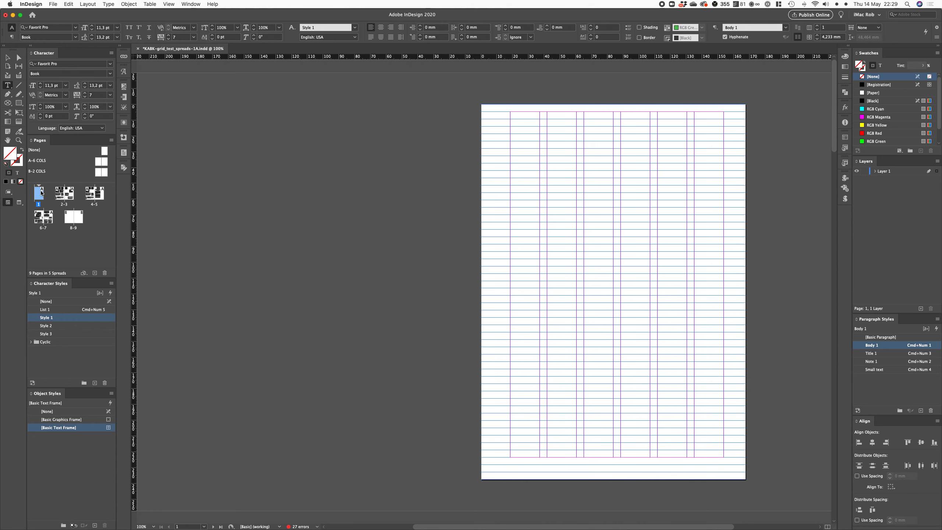
double_click(75, 228)
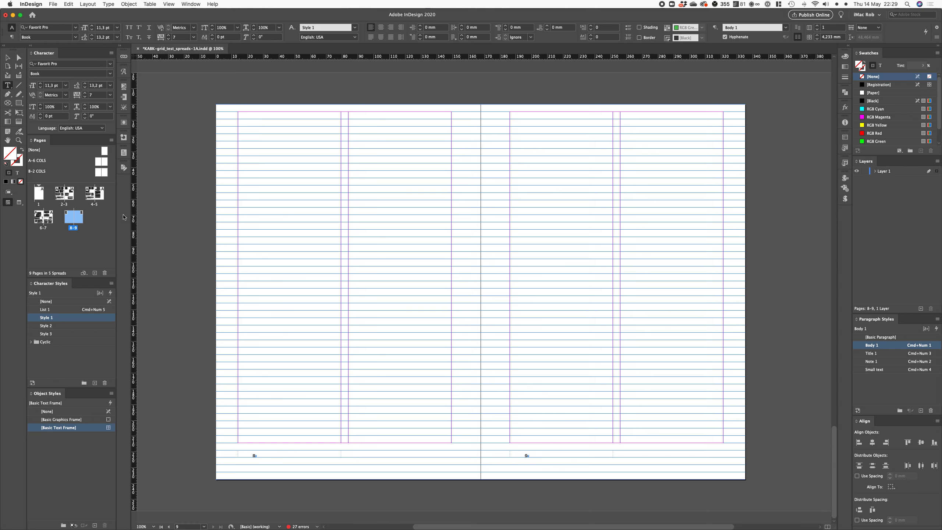
click(111, 140)
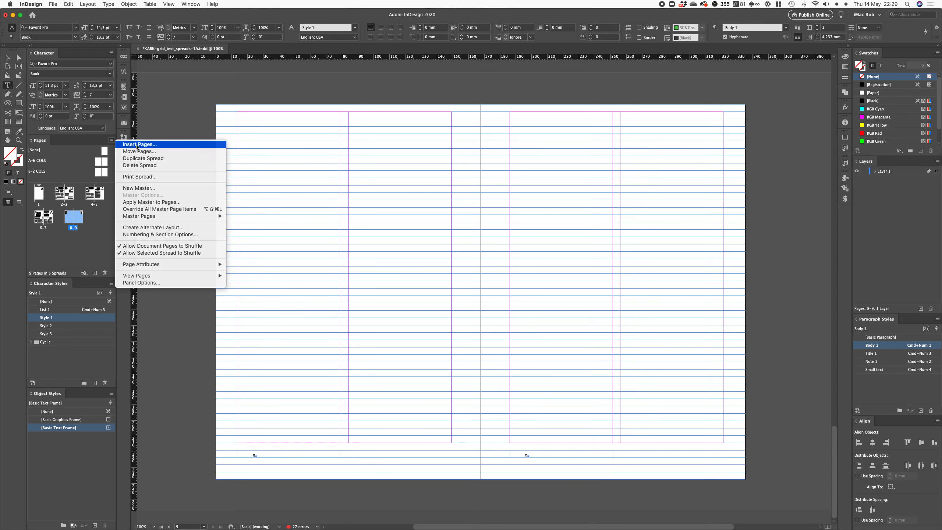
click(137, 144)
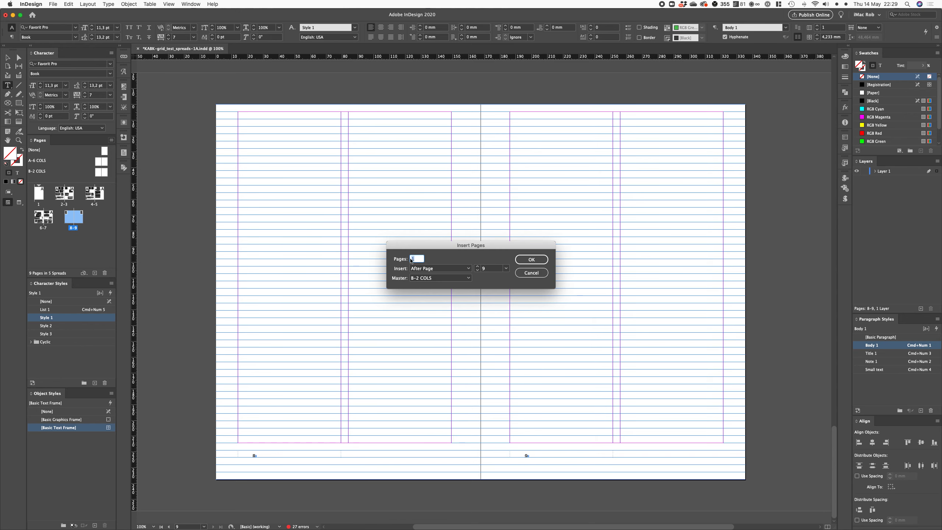
click(431, 270)
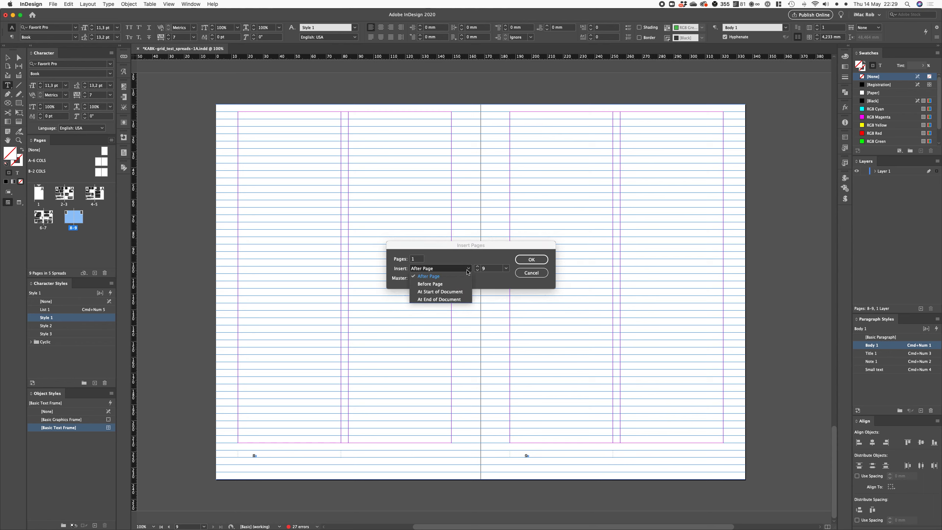
click(429, 275)
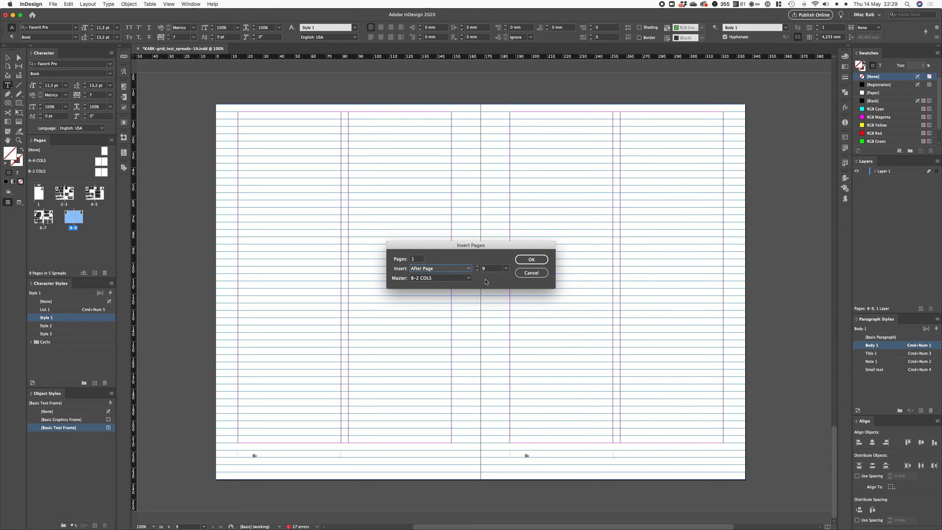
click(442, 278)
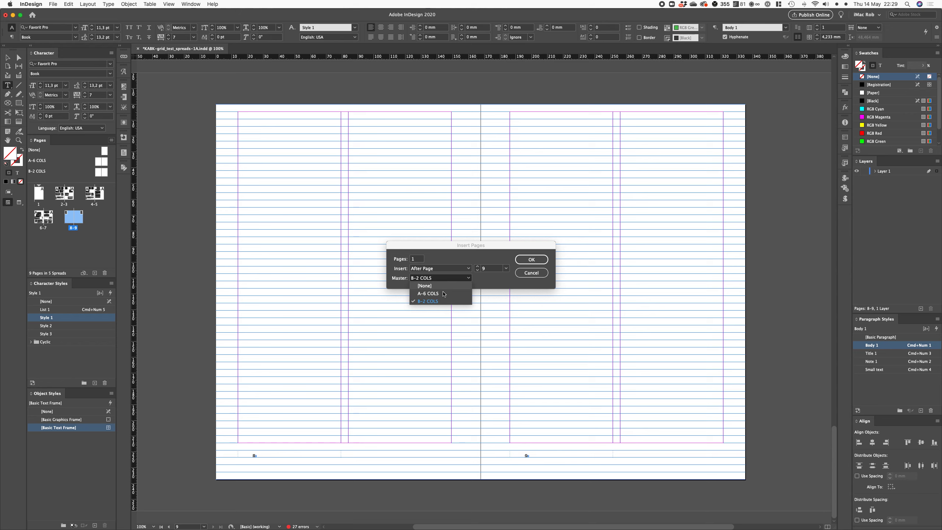
click(501, 290)
click(539, 275)
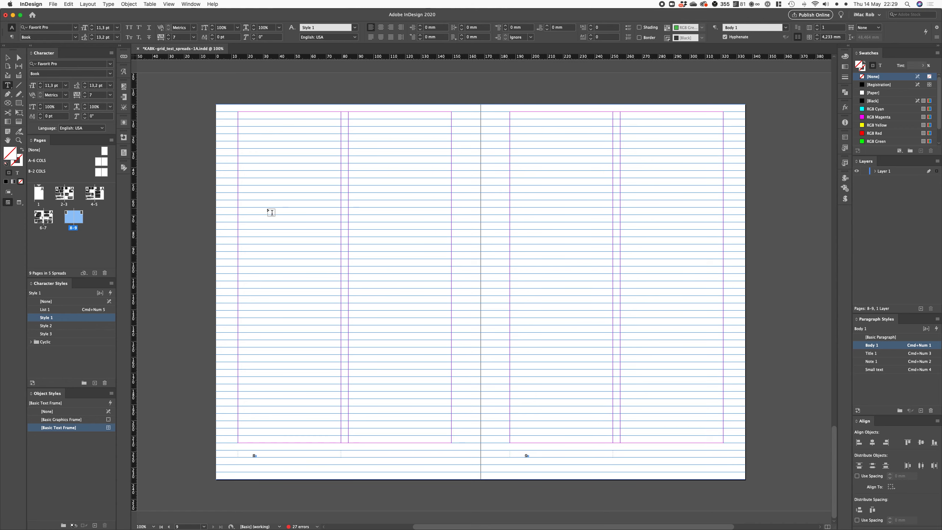
Compare the B-2 COLS master spread with pages 8–9, ending on pages 8–9.
scroll(286, 219, left, 2)
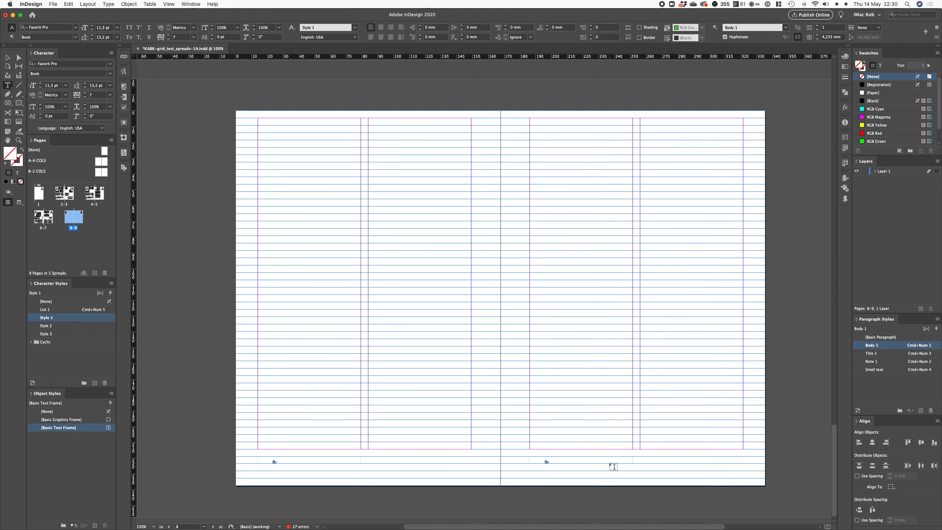
double_click(41, 172)
click(194, 357)
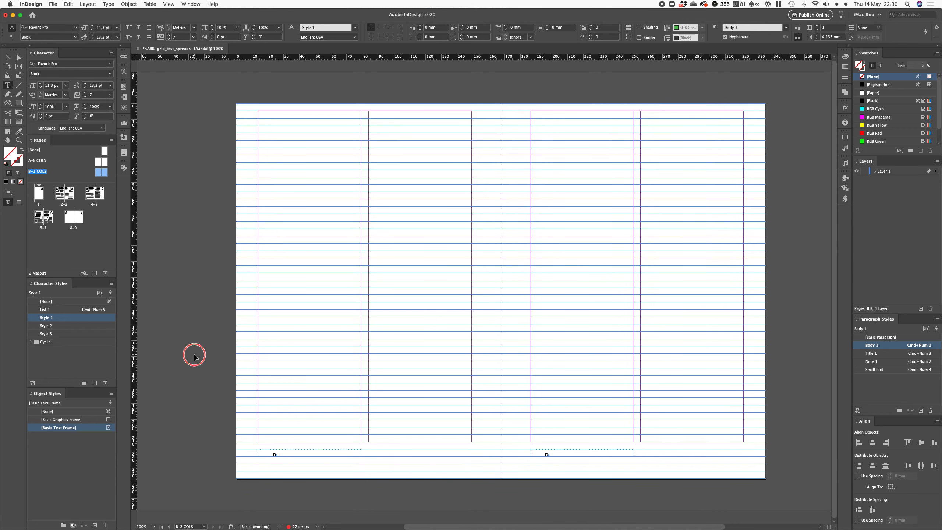
click(73, 228)
double_click(72, 228)
click(296, 309)
scroll(297, 309, right, 1)
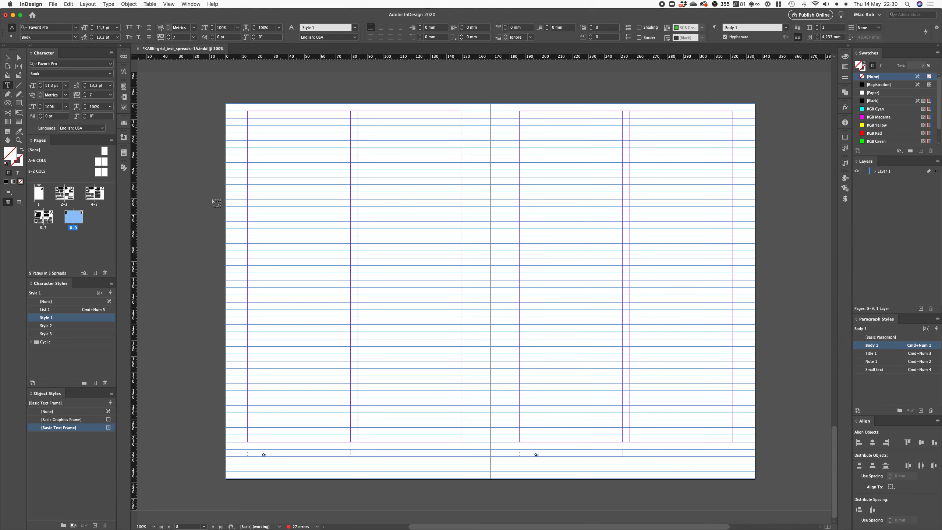
Load the text file 18857-edited.txt for placing on pages 8–9.
key(v)
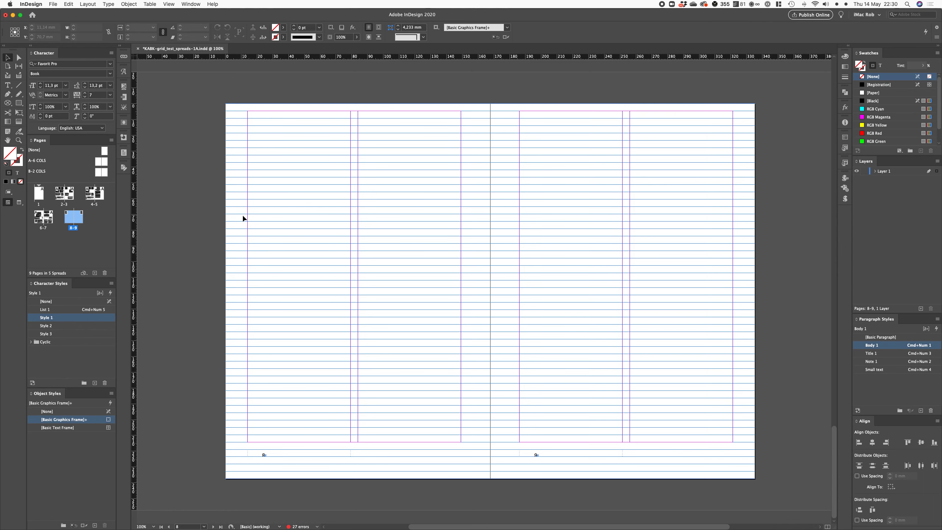
key(super+d)
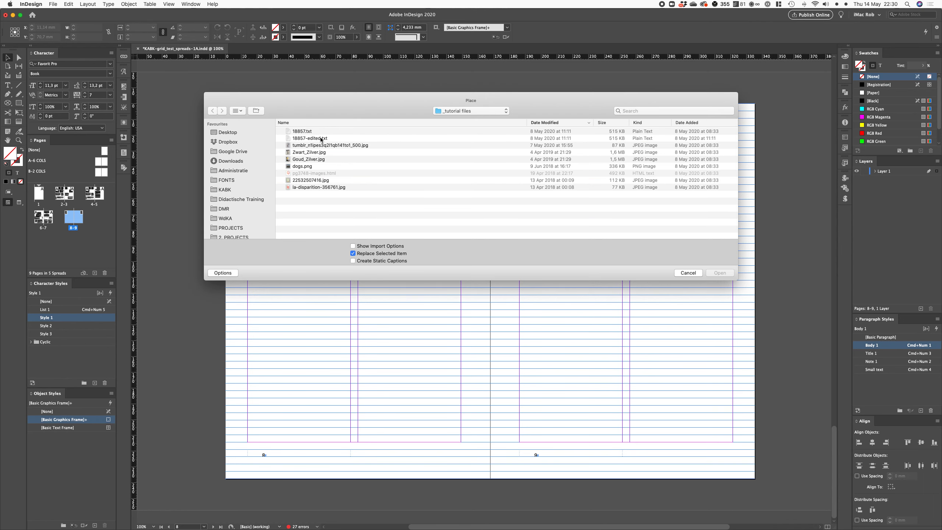
click(298, 138)
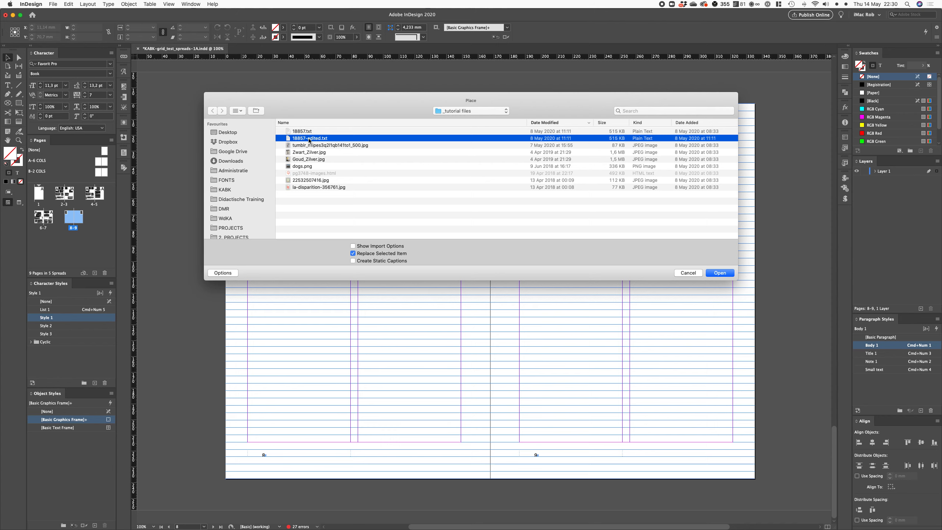
click(720, 273)
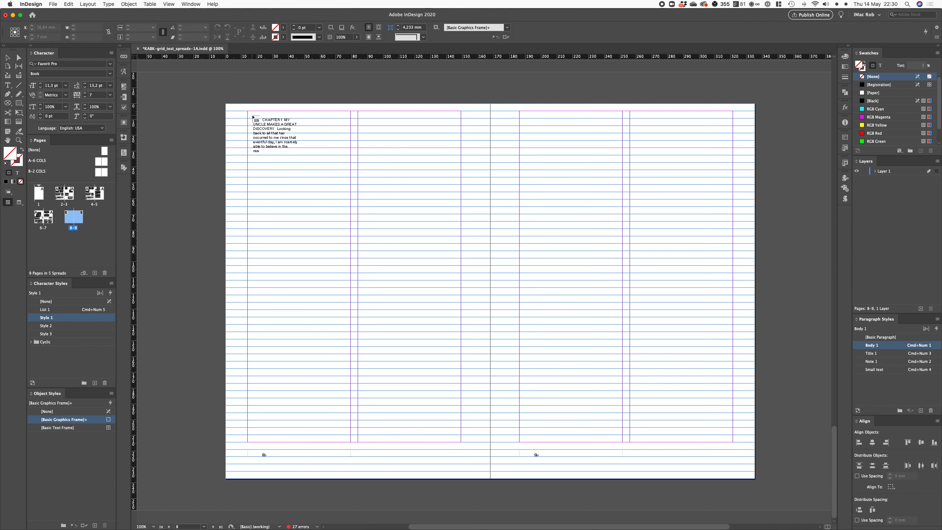
Try placing the text in two hand-drawn frames filling both columns of page 8, and undo both placements.
drag(248, 113, 352, 442)
key(f)
drag(359, 112, 460, 441)
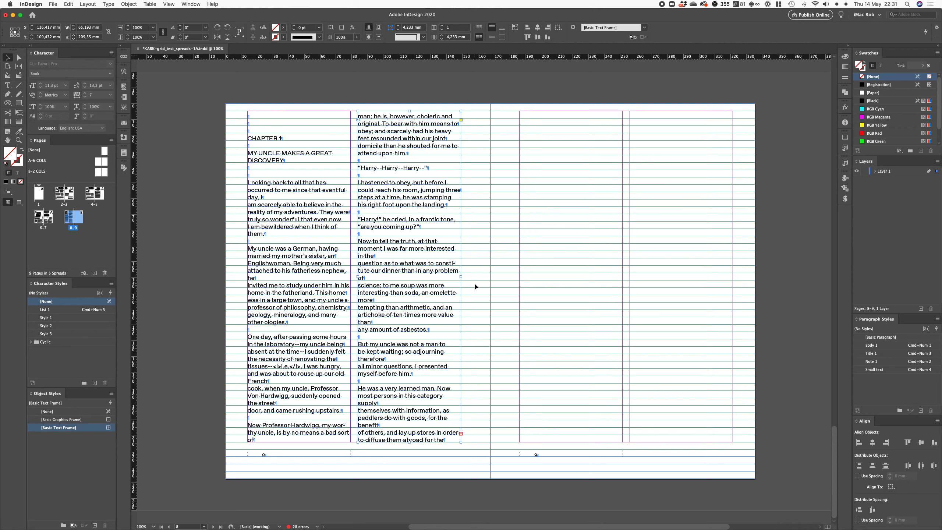
key(super+z)
key(super+z)
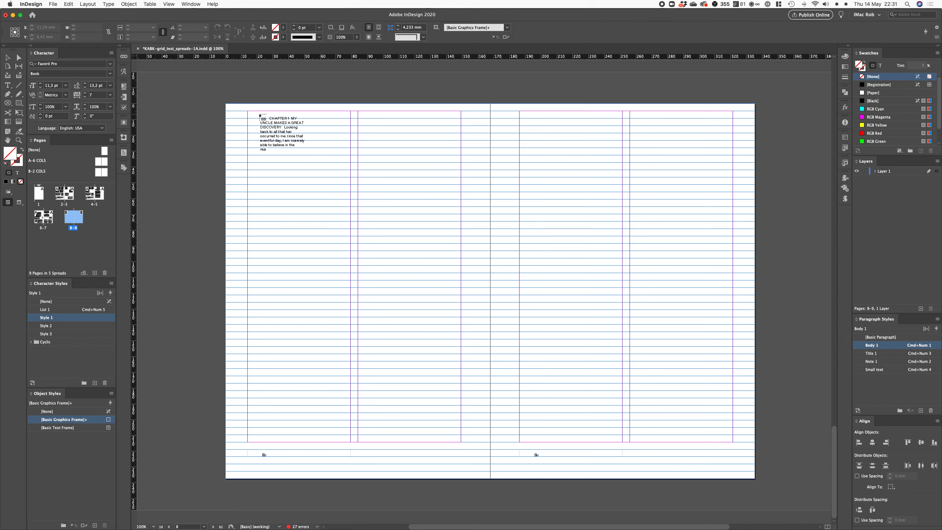
Try flowing the text column by column into both columns of page 8 and the second column of page 9, and undo the placements.
drag(260, 115, 248, 112)
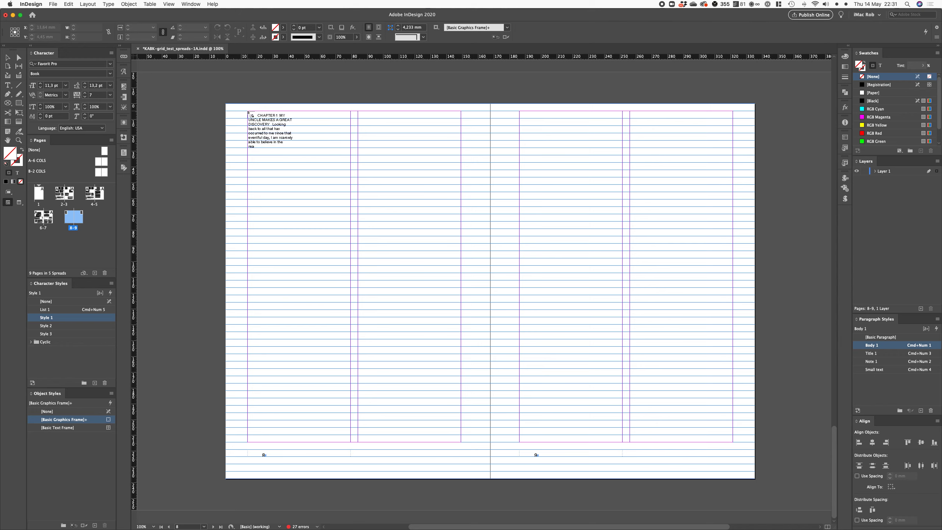
click(248, 113)
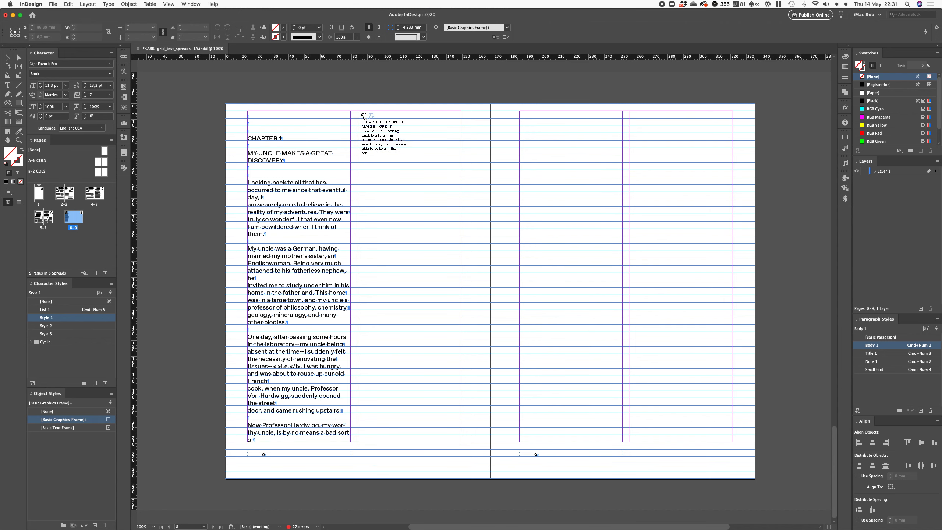
drag(359, 111, 359, 112)
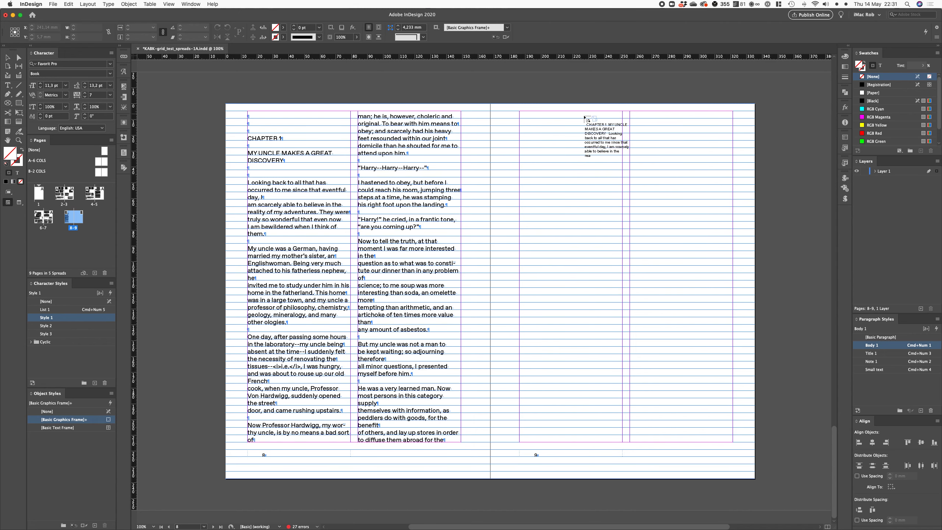
click(633, 116)
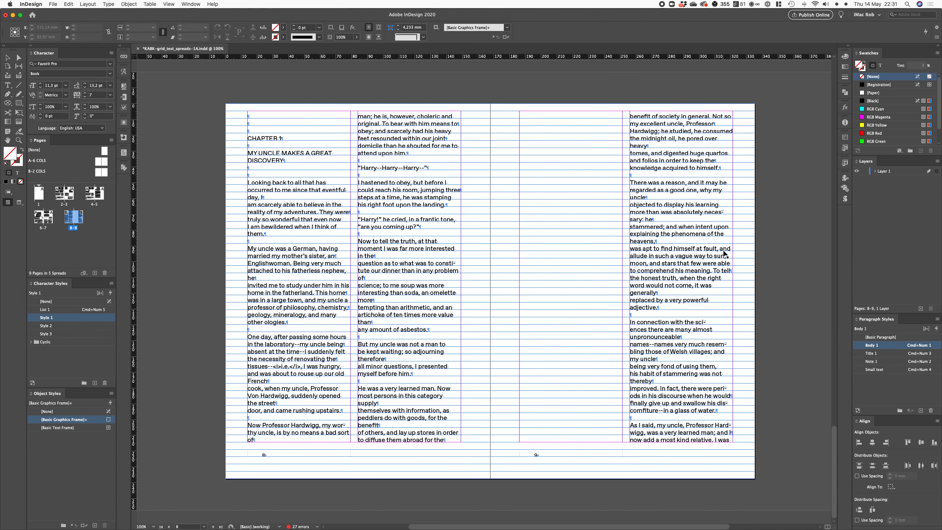
key(super+z)
key(super+z)
key(super+z)
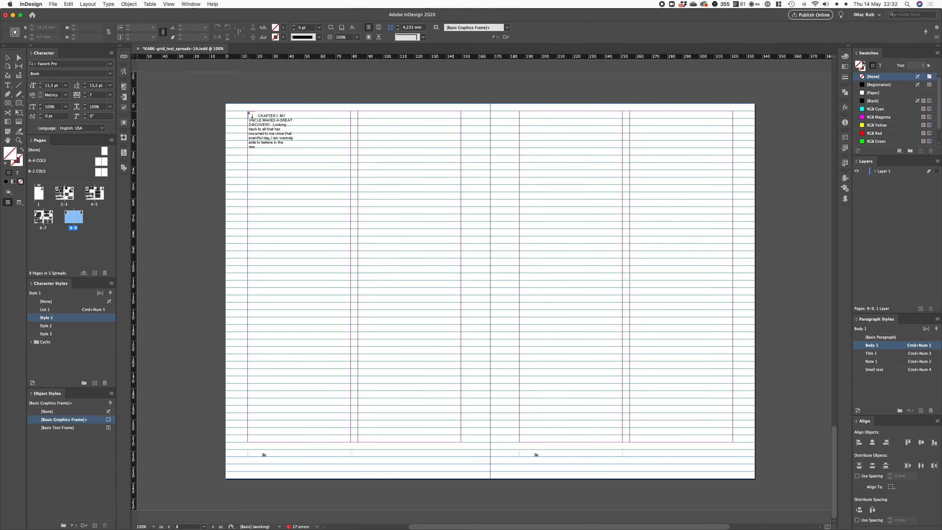
Try autoflowing the text through all four columns of pages 8–9 without adding pages, pick up the overset text, and undo the flow.
shift+super+click(248, 112)
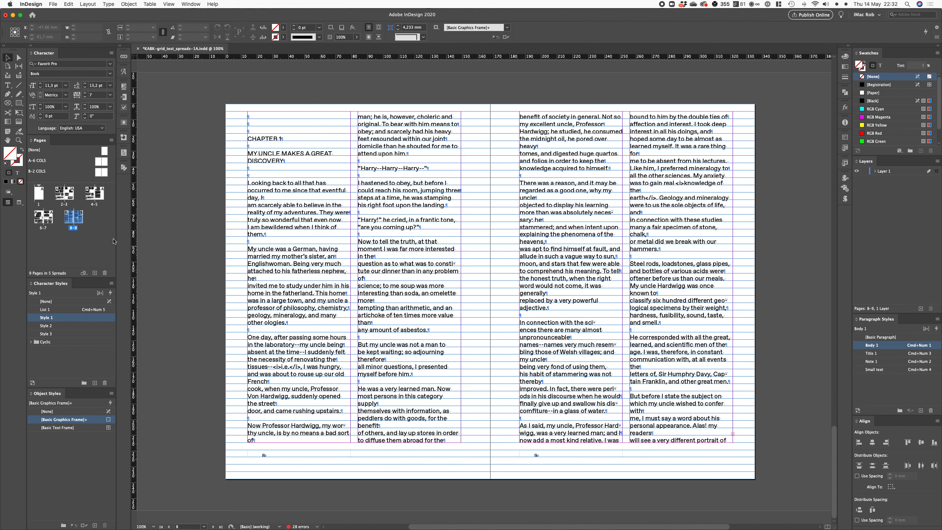
click(732, 434)
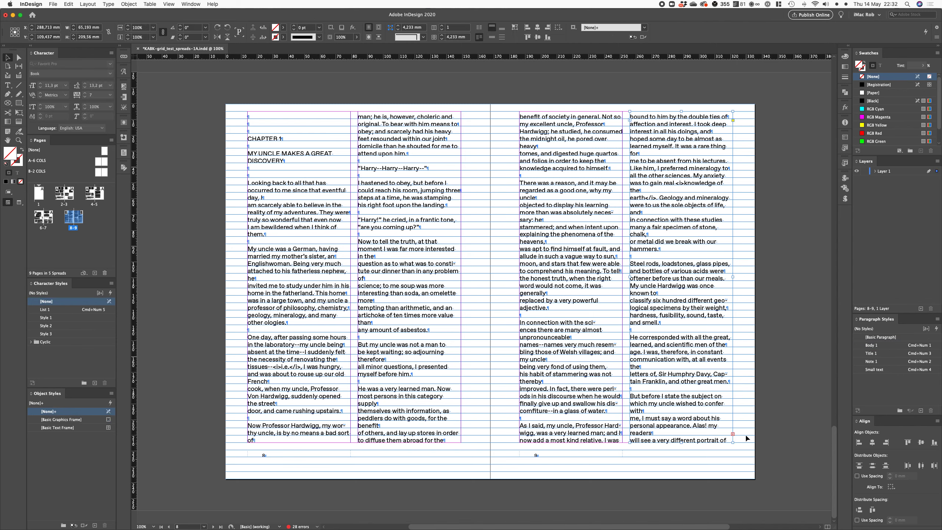
click(733, 435)
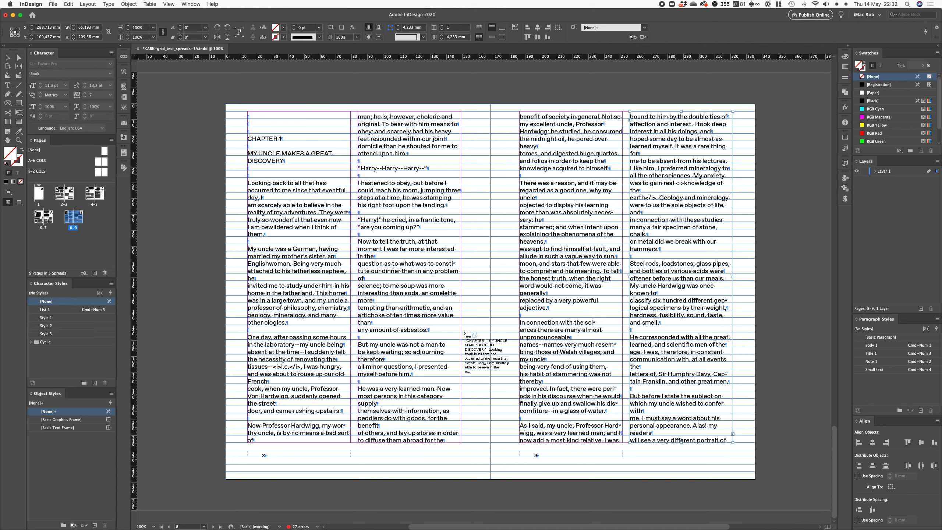
key(super+z)
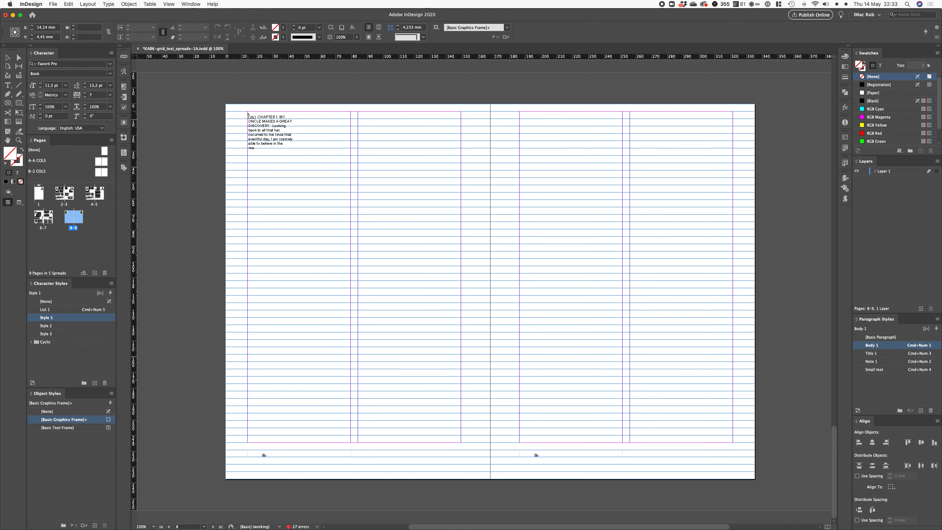
Autoflow the whole text from the top of page 8's first column, adding pages as needed, and open the document's last page.
shift+click(249, 115)
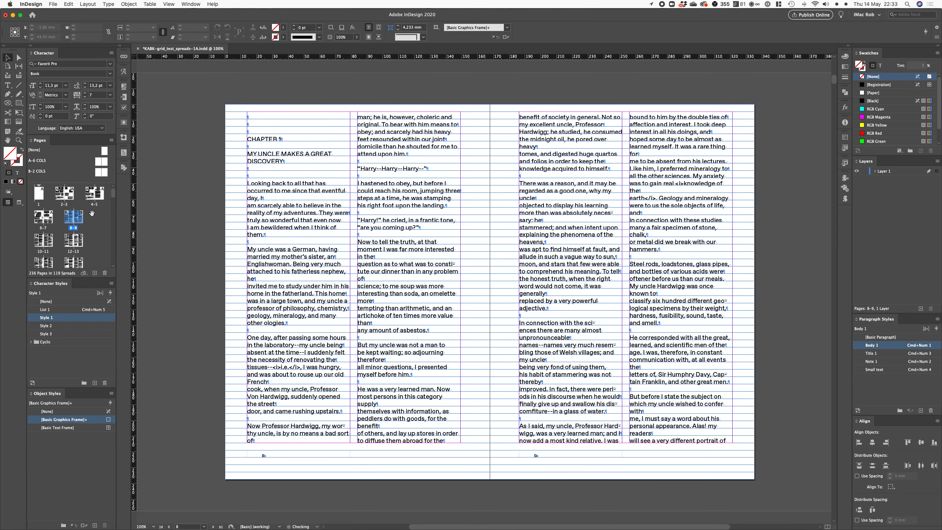
drag(114, 193, 105, 266)
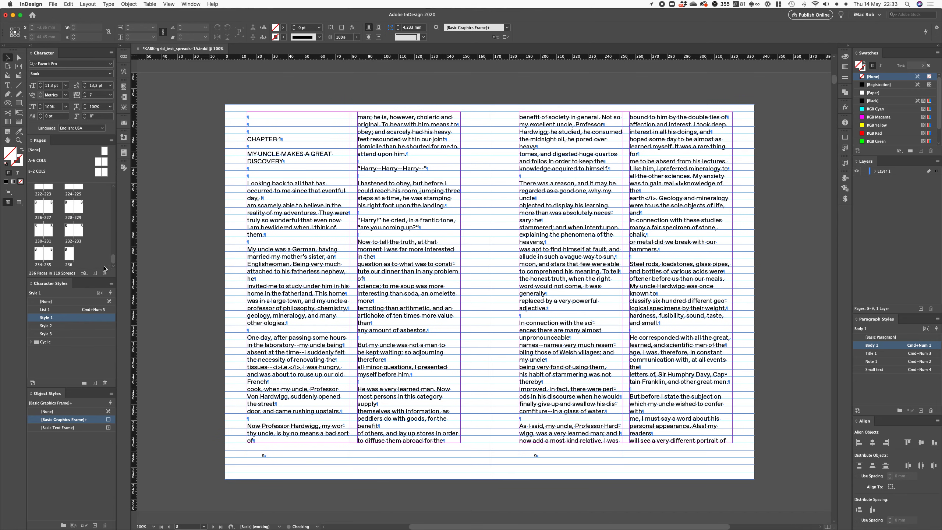
double_click(68, 255)
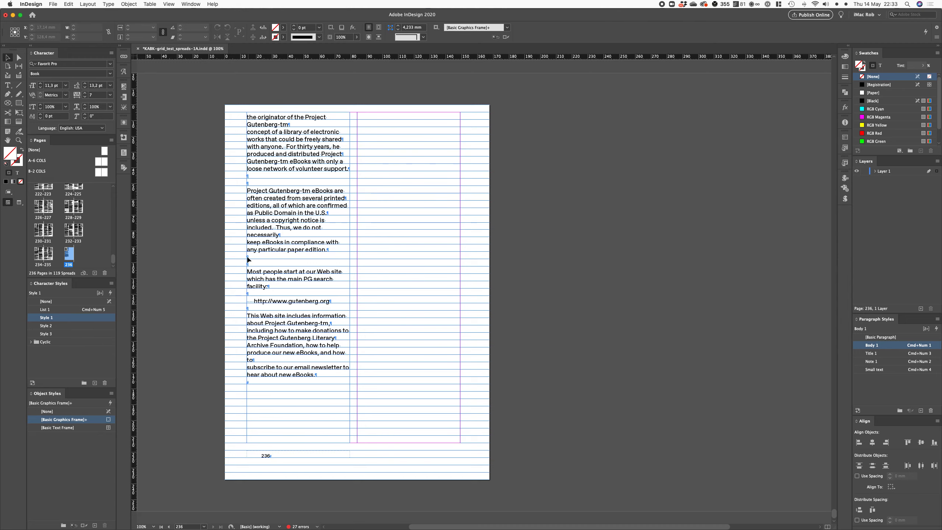
Examine the flowed text on the last spreads back to 232–233, and the line-end paragraph marks up close on spread 132–133.
scroll(283, 388, up, 5)
scroll(282, 388, up, 20)
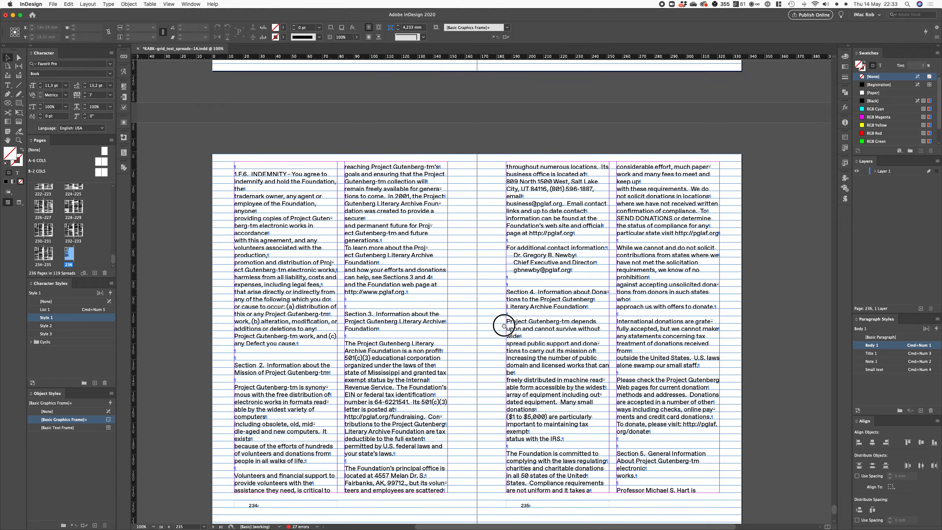
scroll(466, 419, up, 14)
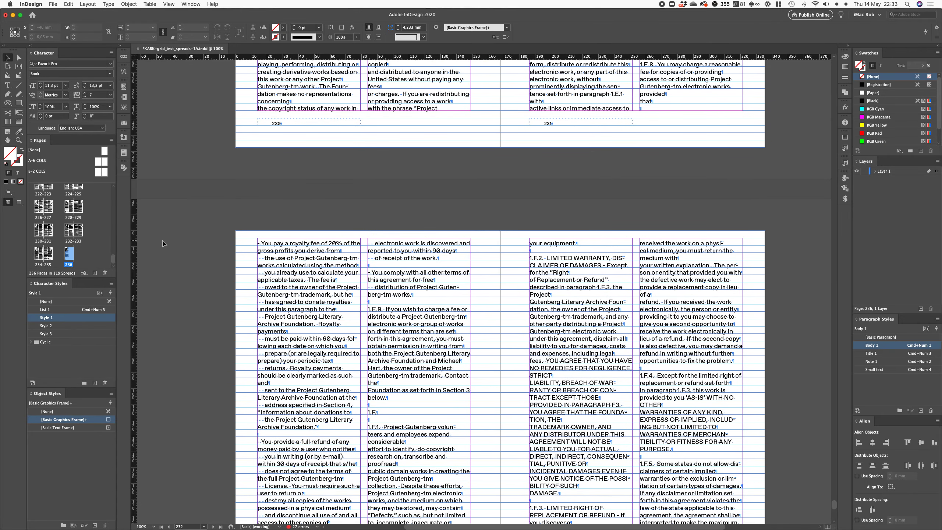
scroll(386, 336, up, 2)
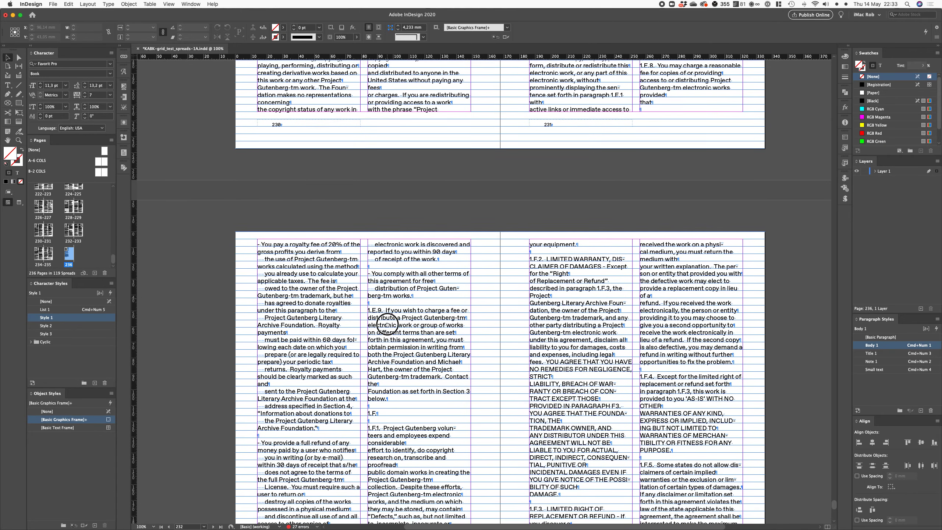
drag(386, 335, 354, 196)
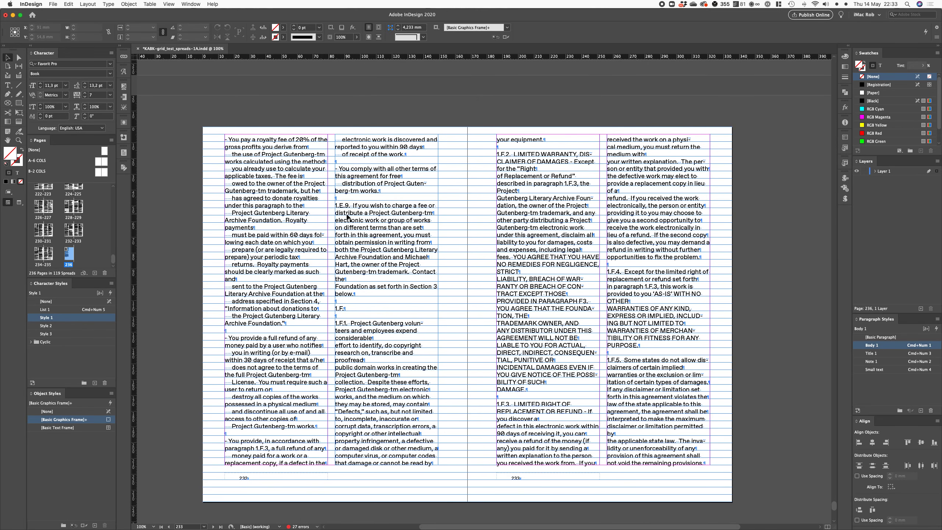
drag(114, 264, 113, 233)
double_click(73, 213)
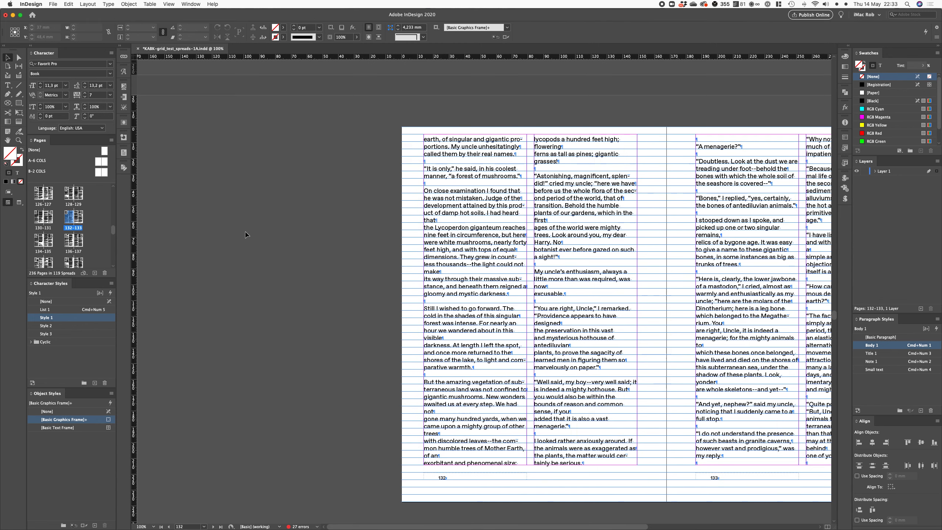
scroll(415, 241, right, 8)
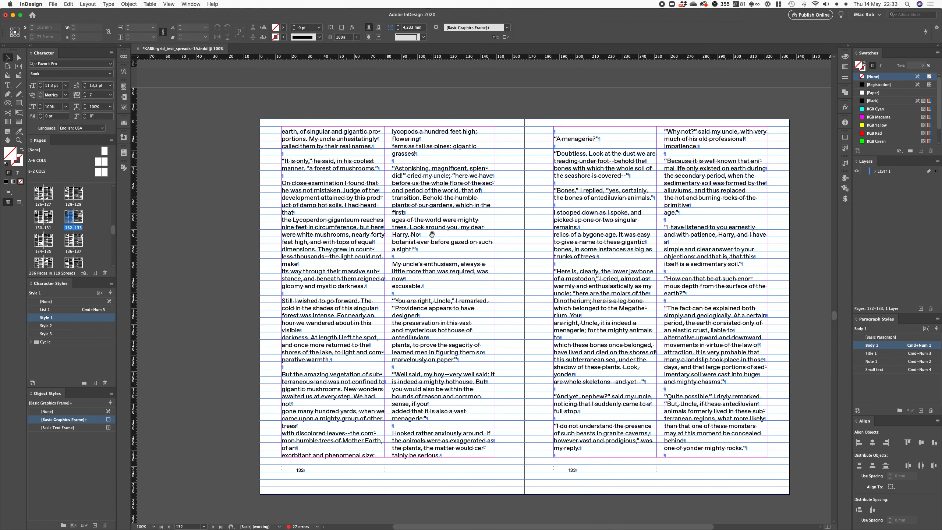
key(z)
drag(572, 300, 362, 139)
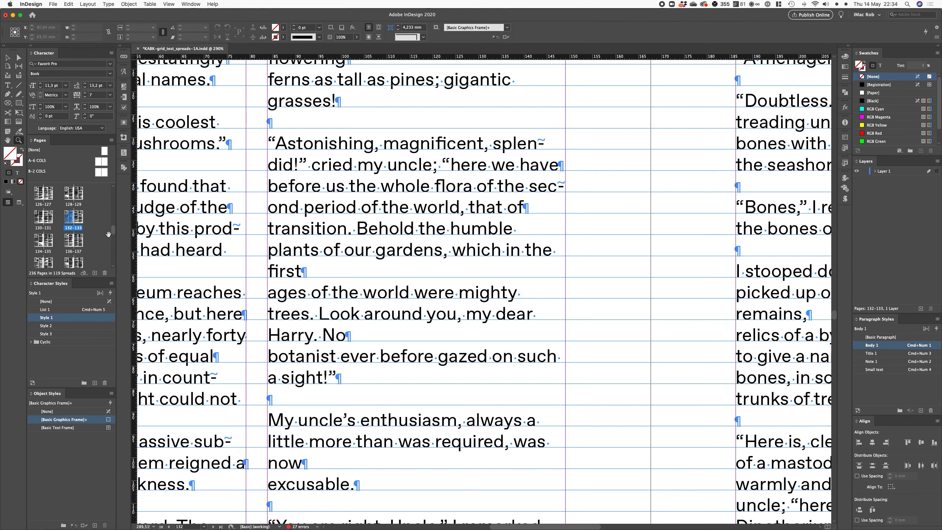
scroll(113, 233, up, 10)
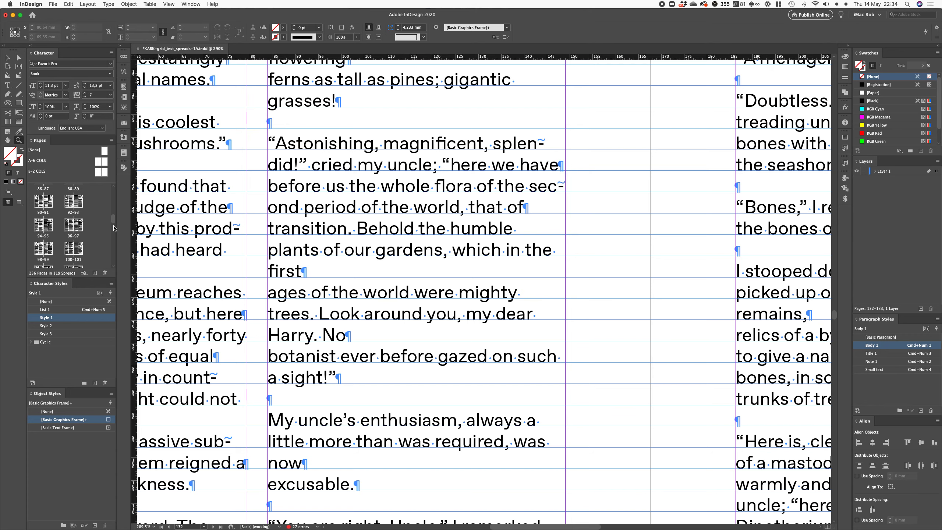
Undo the autoflow, discard the loaded text, and show the empty spread 8–9 at 100%.
key(super+minus)
key(super+minus)
key(super+z)
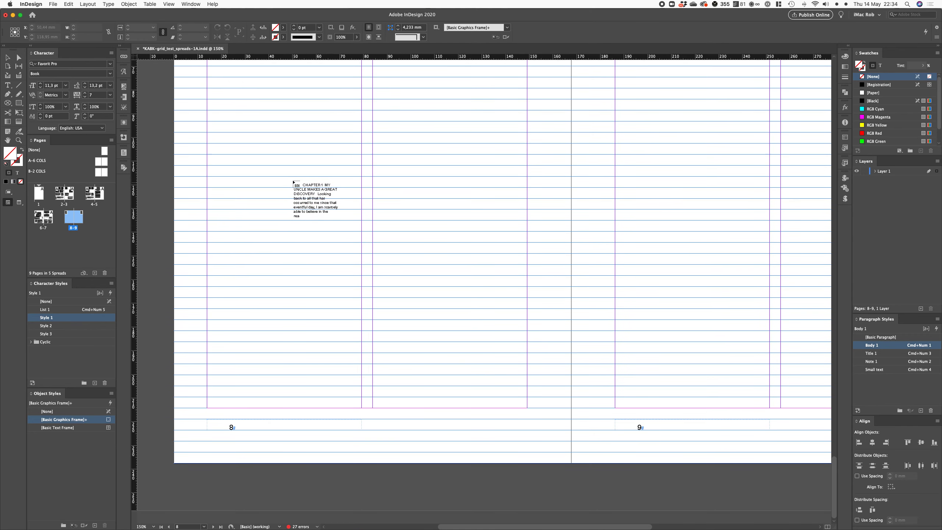
key(z)
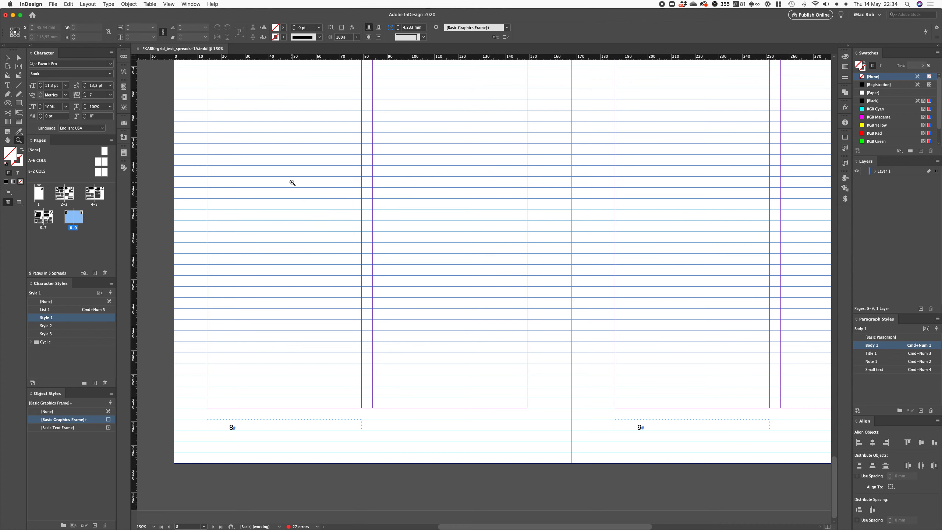
key(super+0)
key(super+1)
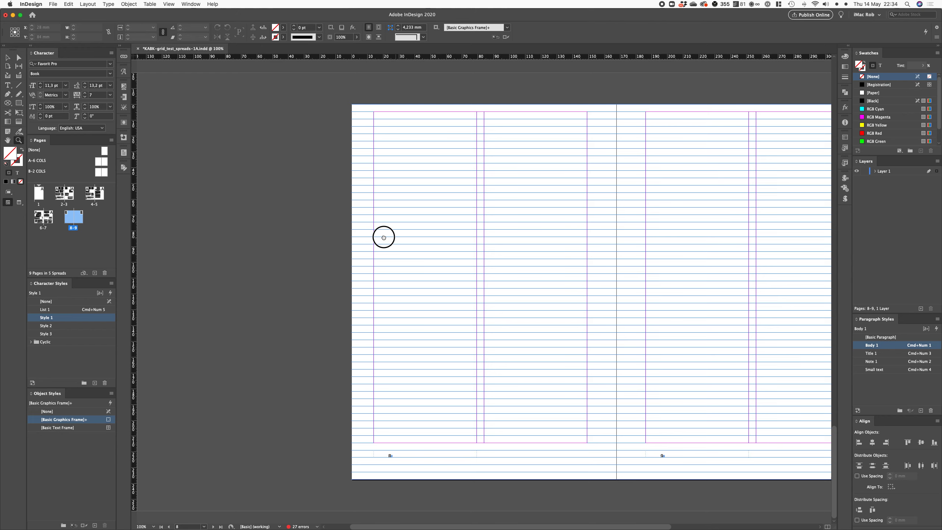
drag(383, 236, 338, 237)
Switch to Safari, copy the entire text of the pg3748-images.html page, and return to InDesign.
key(super+Tab)
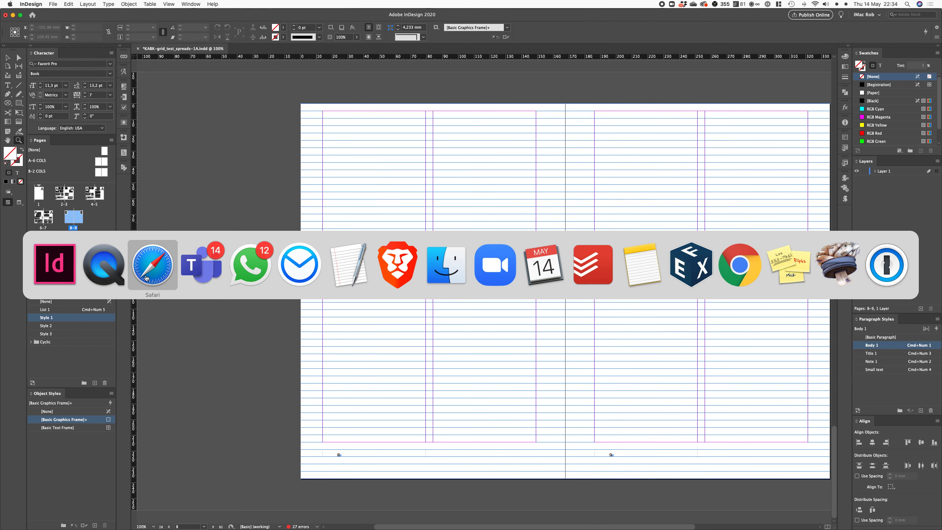
click(153, 264)
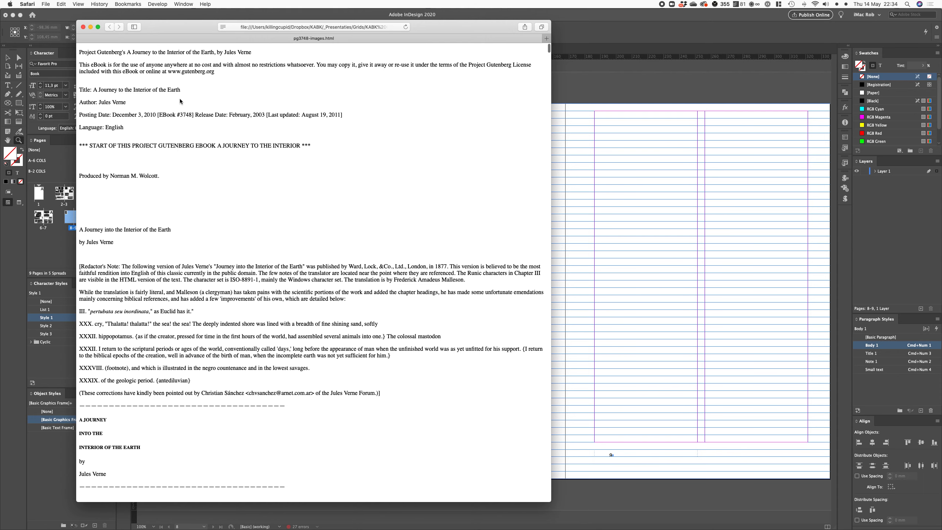
key(super+a)
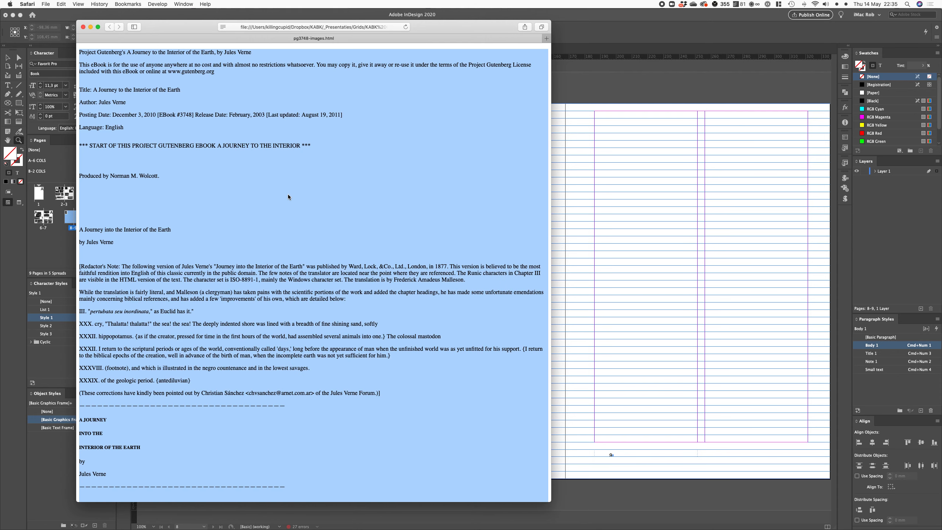
key(super+c)
key(super+Tab)
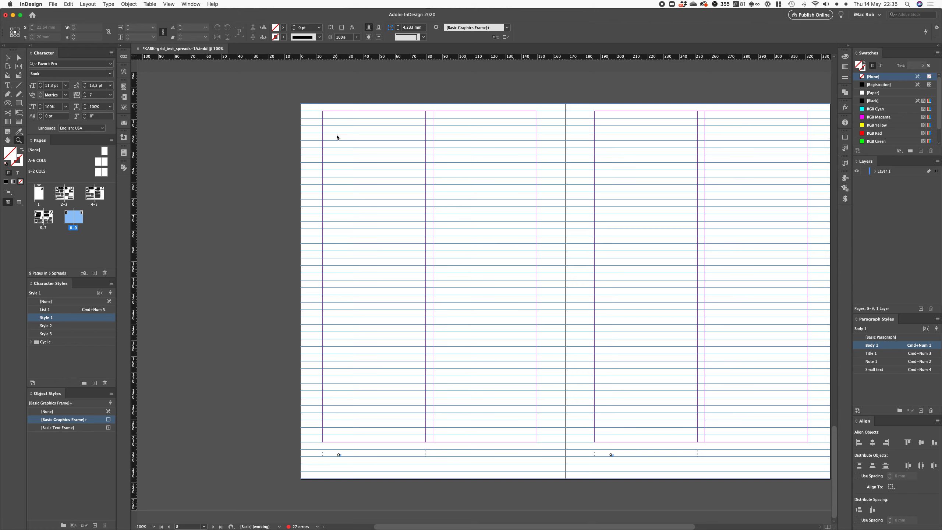
Draw a text frame filling the first column of page 8 and paste the copied web page text into it.
click(7, 85)
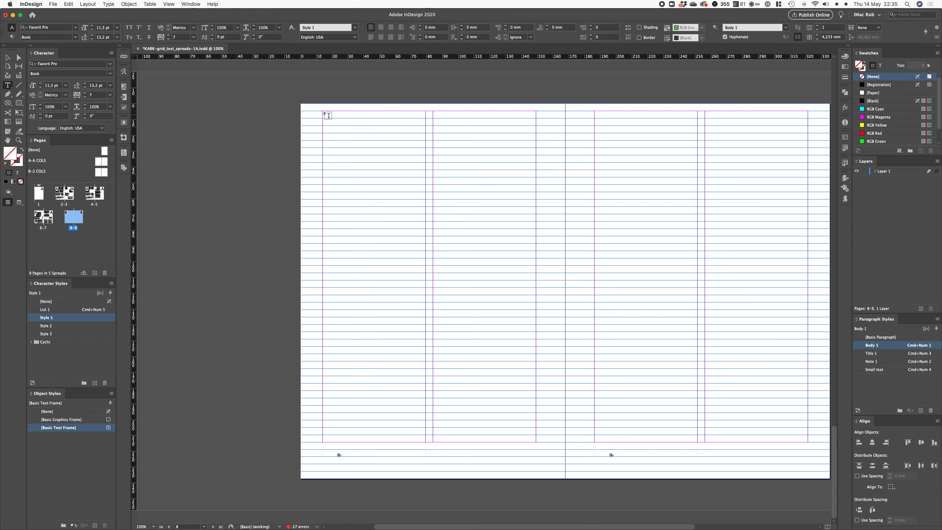
drag(328, 115, 425, 444)
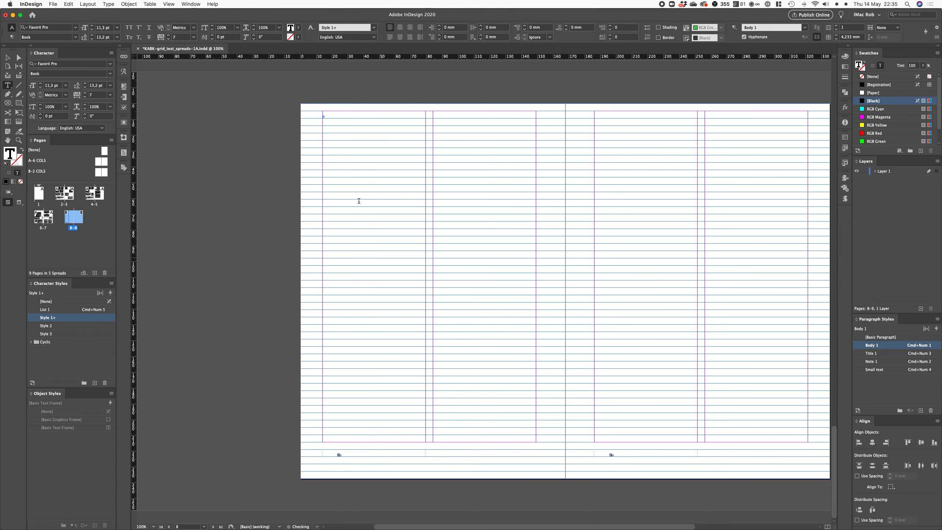
key(super+d)
key(super+v)
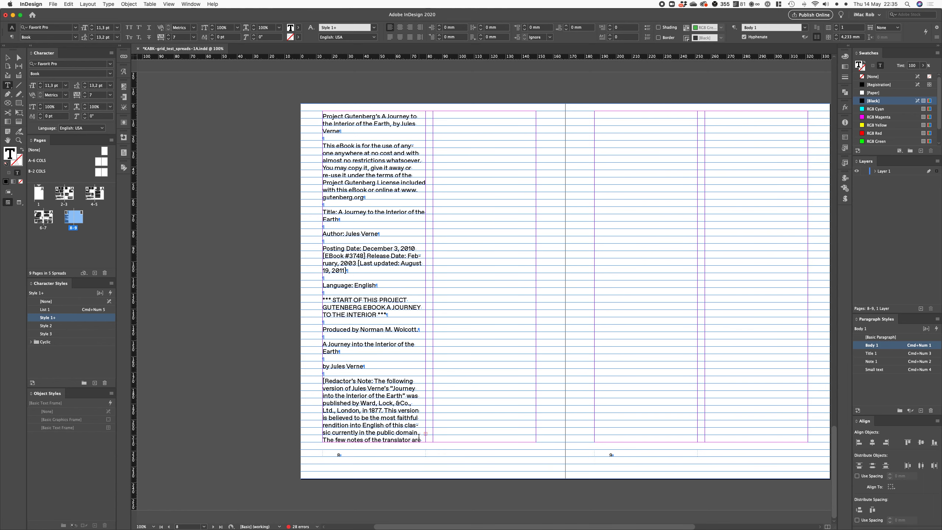
Load the pasted text for placement and clear the hand-drawn frame from page 8's first column.
click(280, 412)
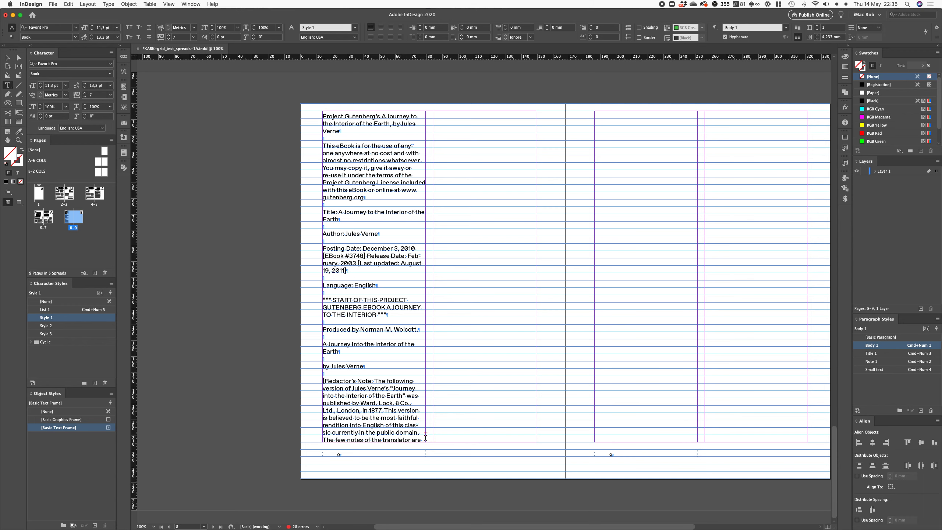
key(Escape)
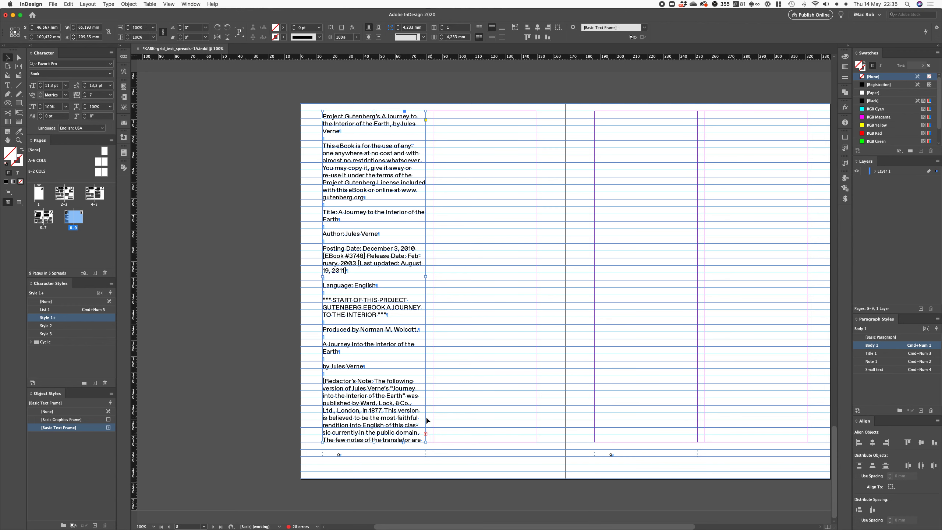
click(425, 434)
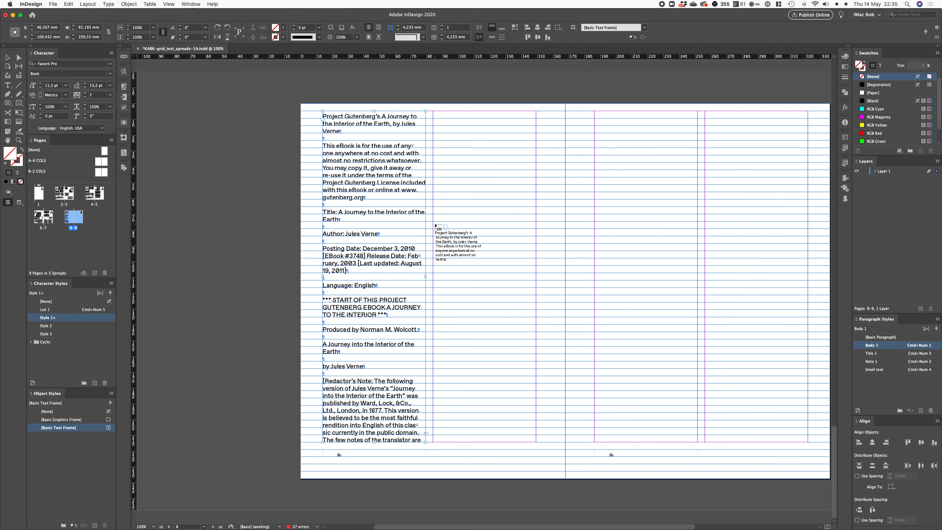
key(super+z)
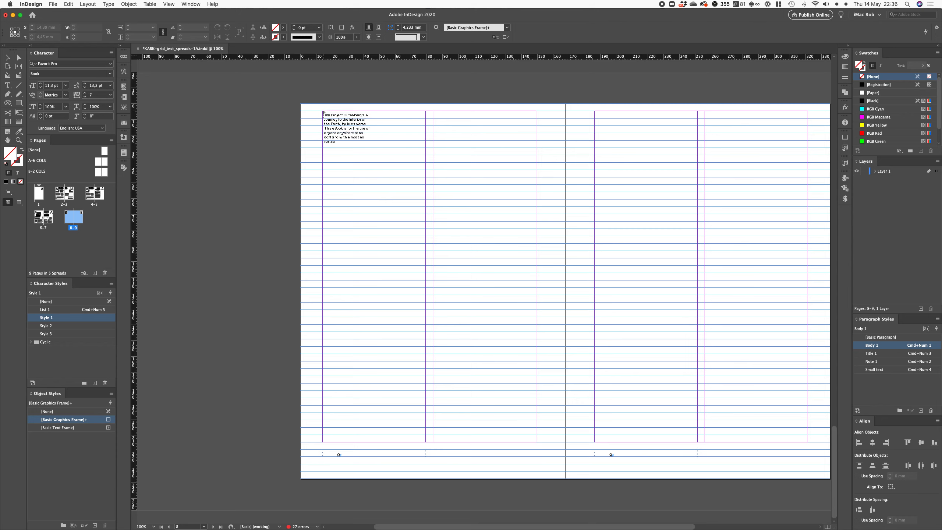
Autoflow the whole text from the top of page 8's first column, adding pages as needed, and preview spread 8–9 without guides.
shift+click(323, 113)
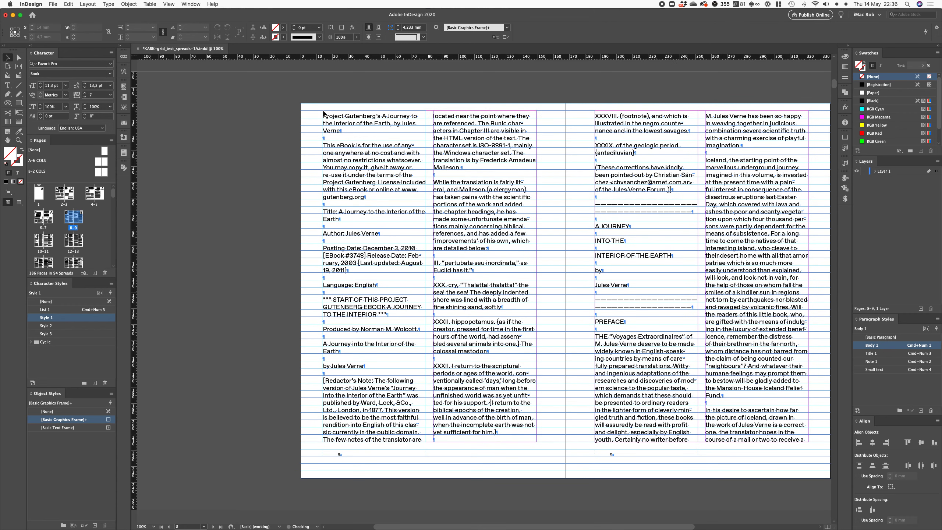
key(w)
drag(594, 242, 547, 248)
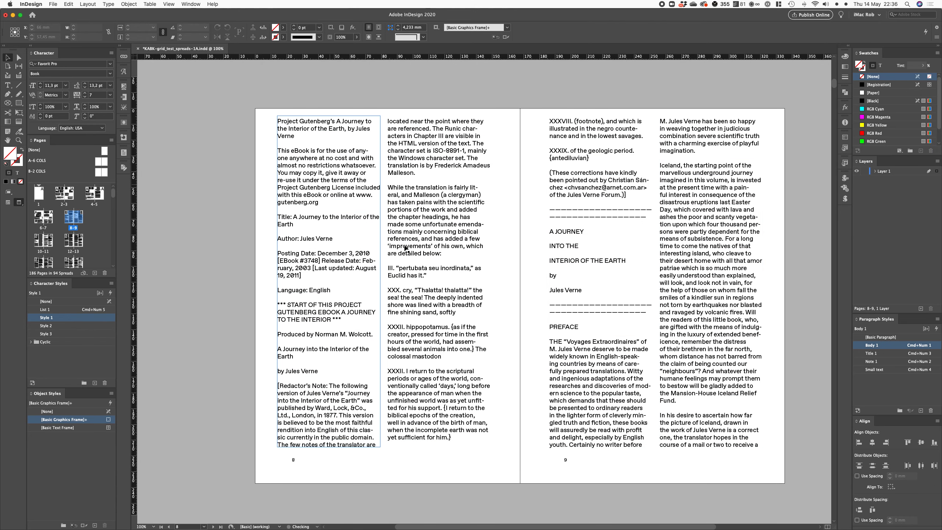
drag(371, 265, 354, 264)
key(w)
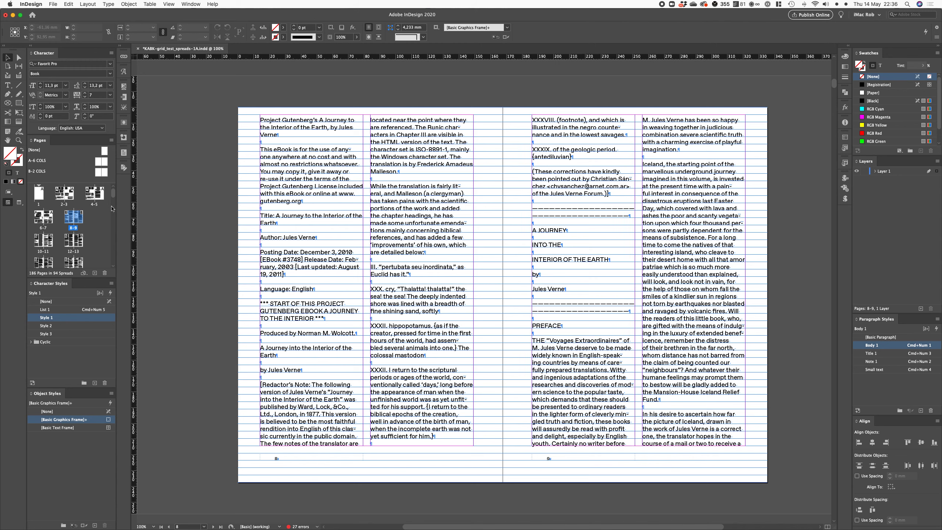
Open the document's last page, 186, and check where the flowed text ends.
drag(113, 197, 113, 260)
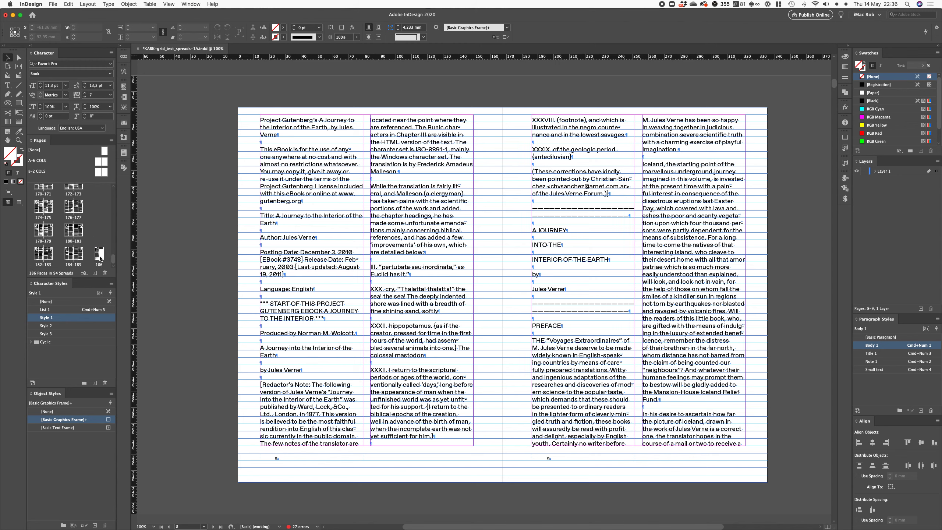
double_click(99, 256)
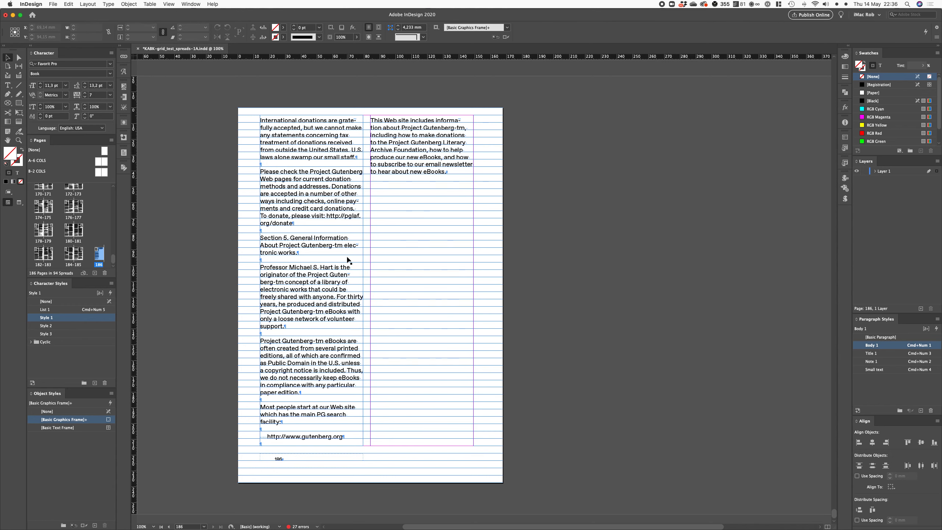
scroll(296, 218, left, 5)
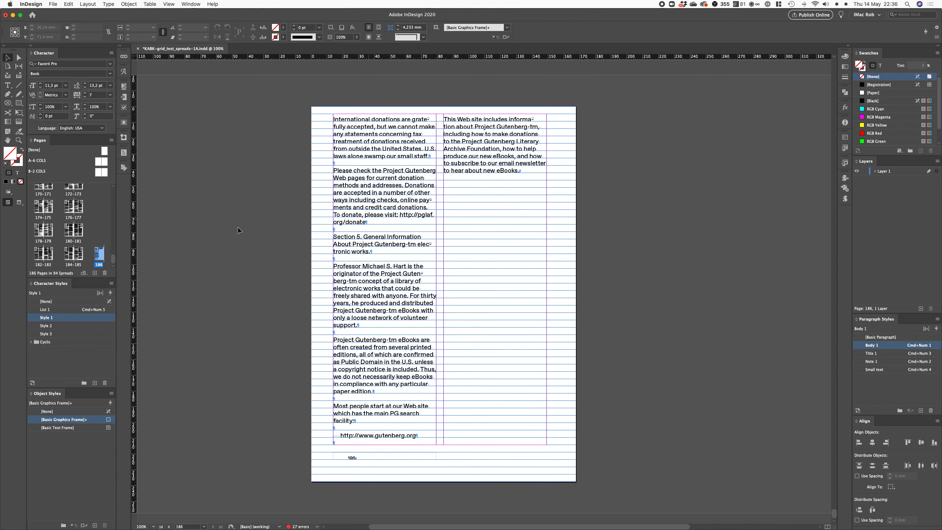